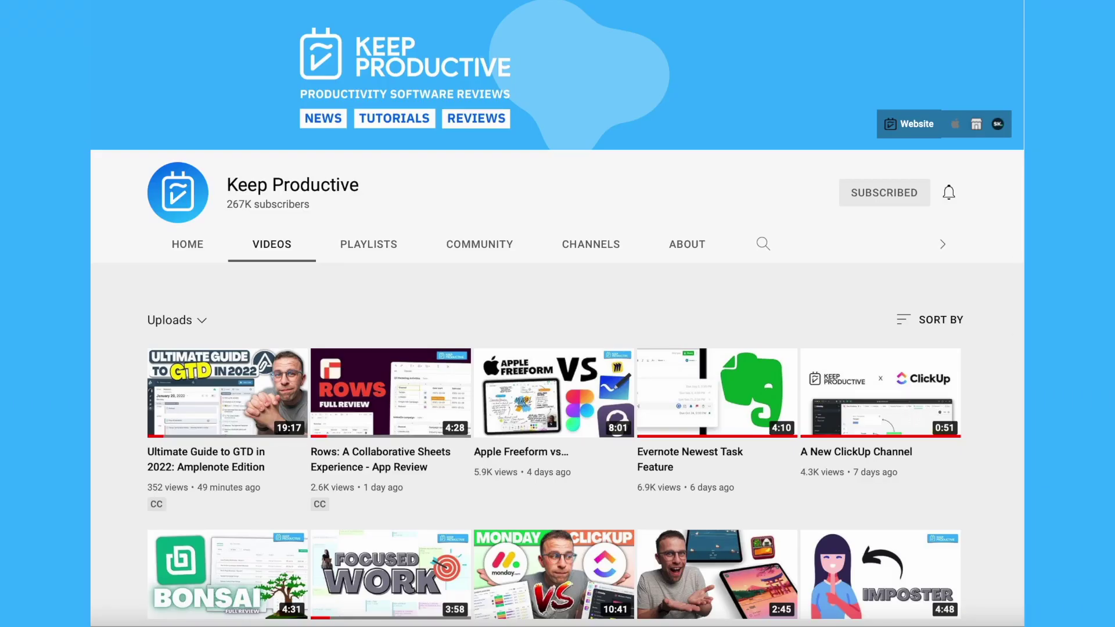
Scroll down the Keep Productive channel's Videos tab to browse more uploads
scroll(558, 314, down, 3)
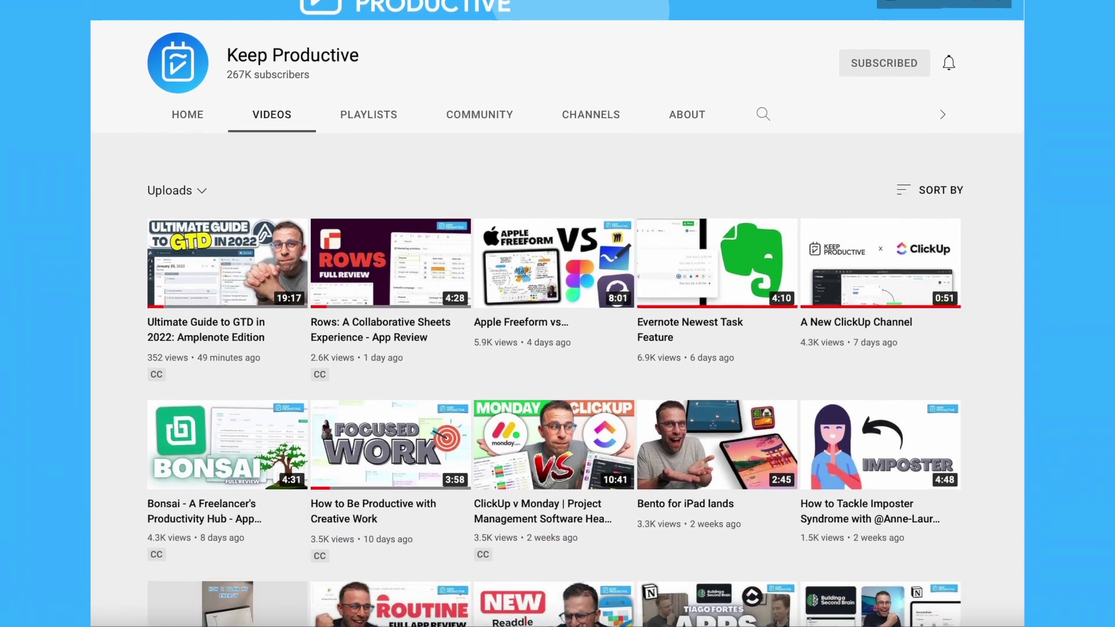
scroll(557, 313, down, 3)
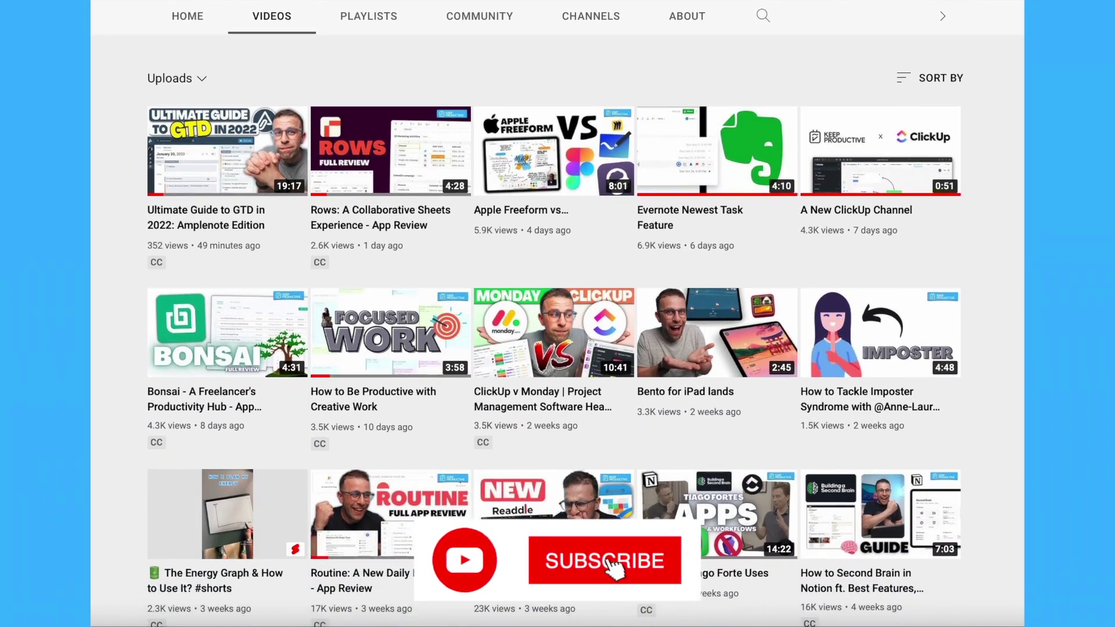
scroll(557, 314, down, 2)
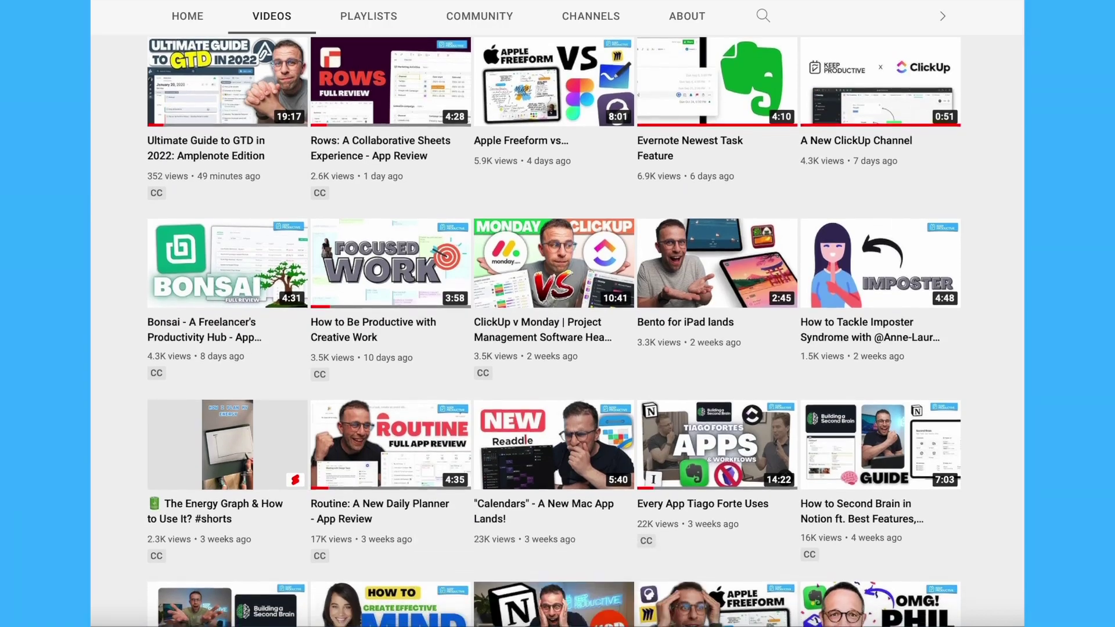
scroll(558, 313, down, 2)
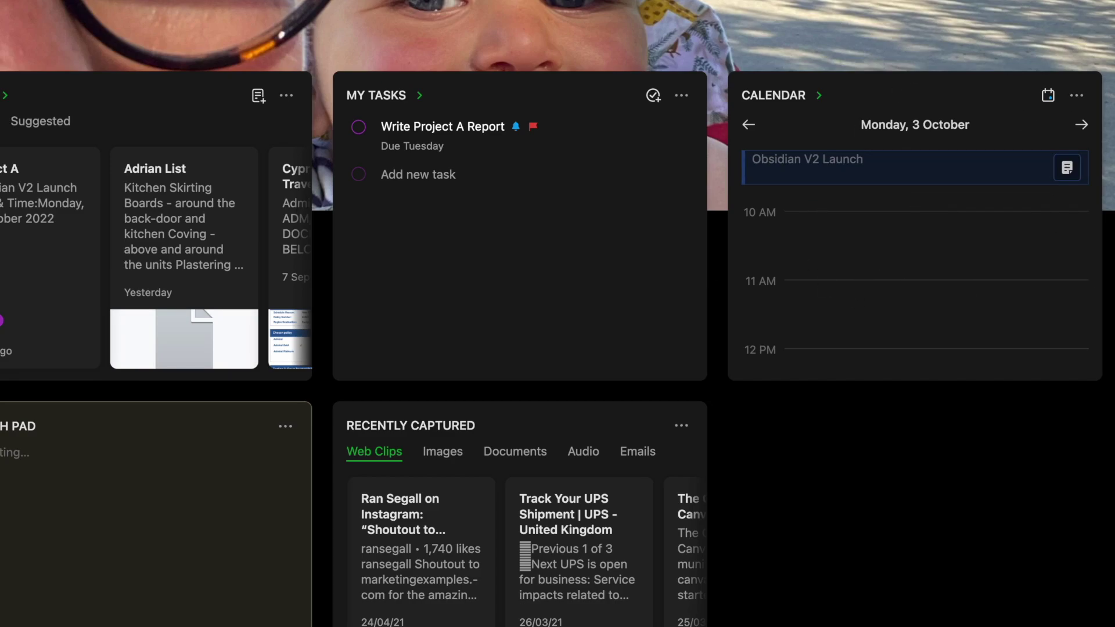
click(1021, 19)
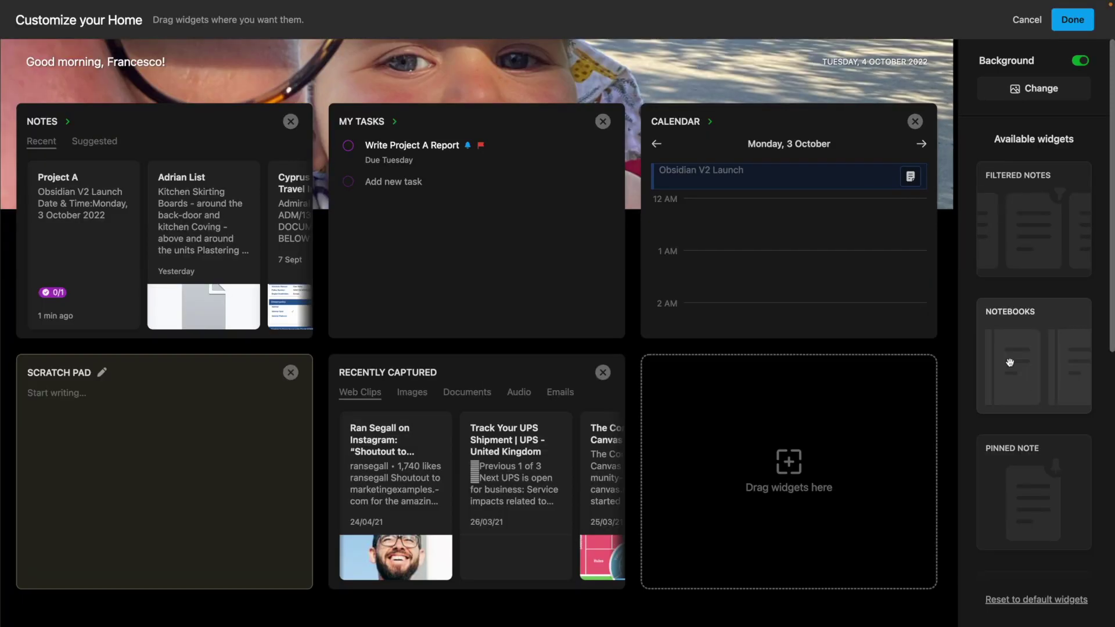
mouse_move(761, 253)
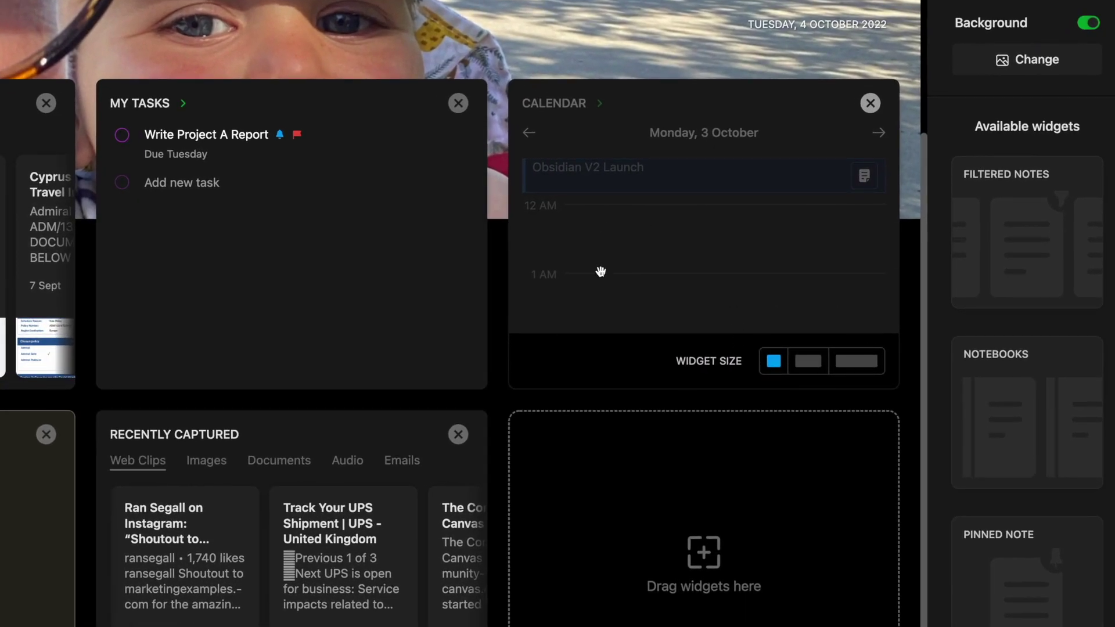
drag(782, 256, 749, 239)
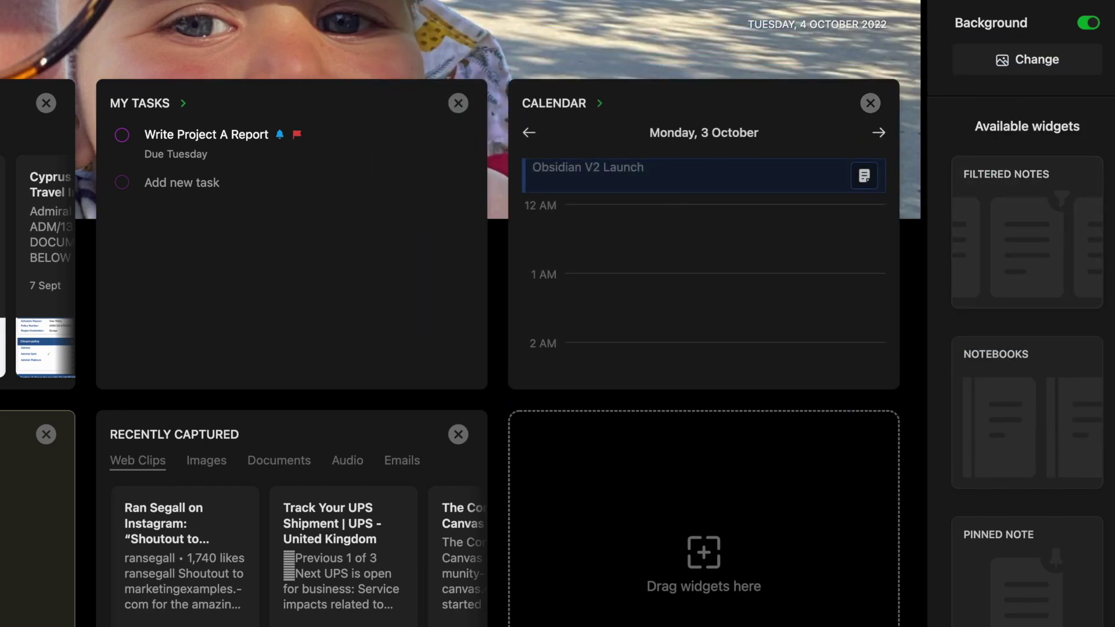
key(Escape)
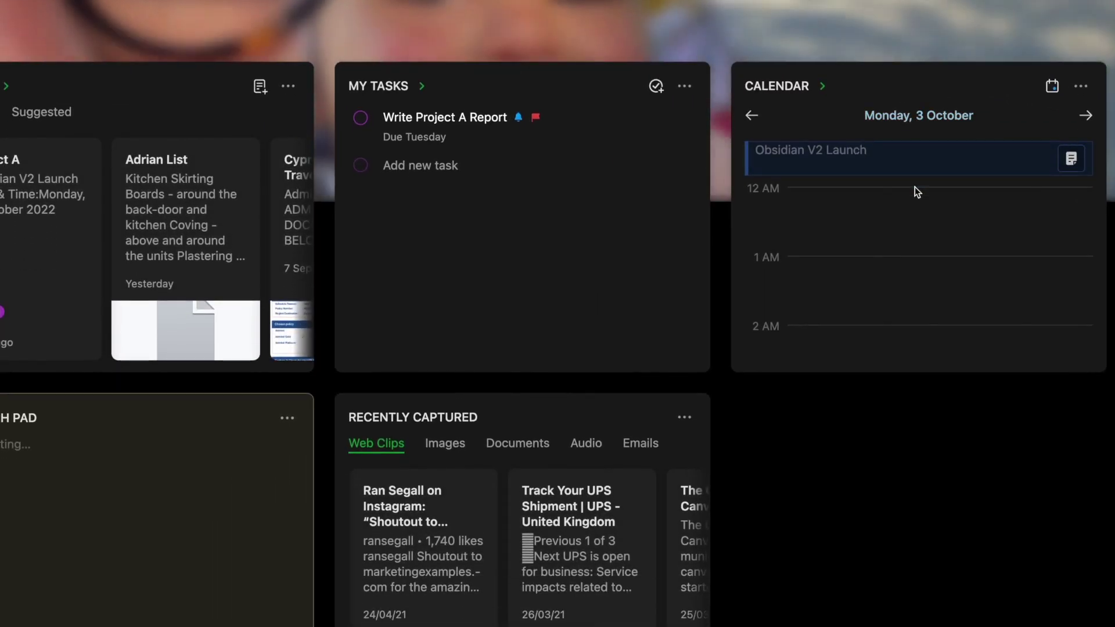
Move the calendar to Tuesday, 4 October and create a note from the Filming Day event
click(1084, 116)
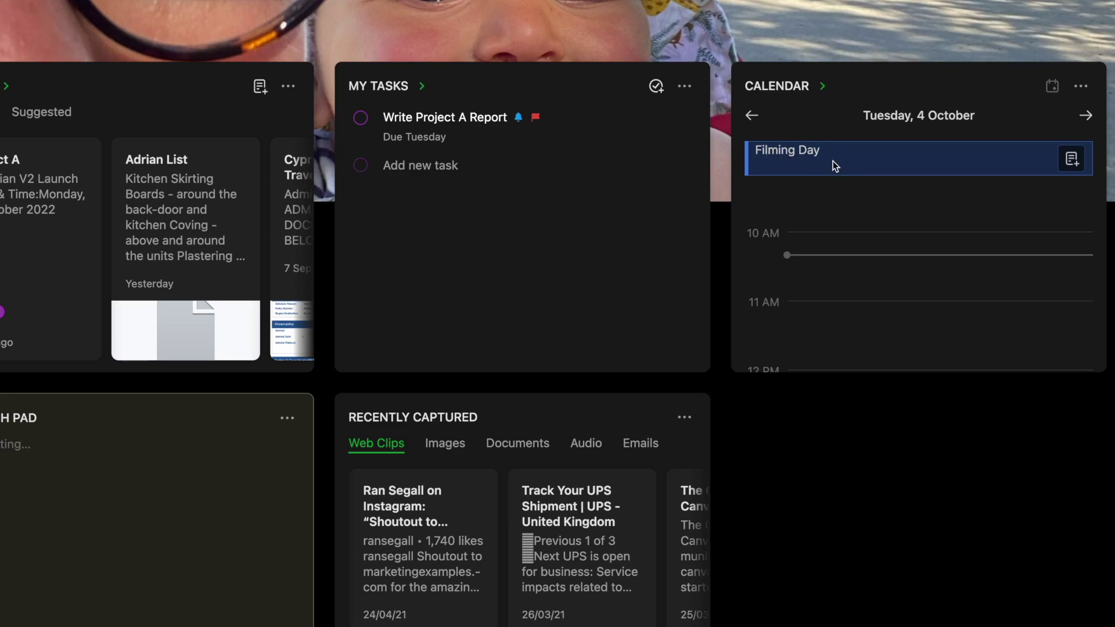
click(1073, 159)
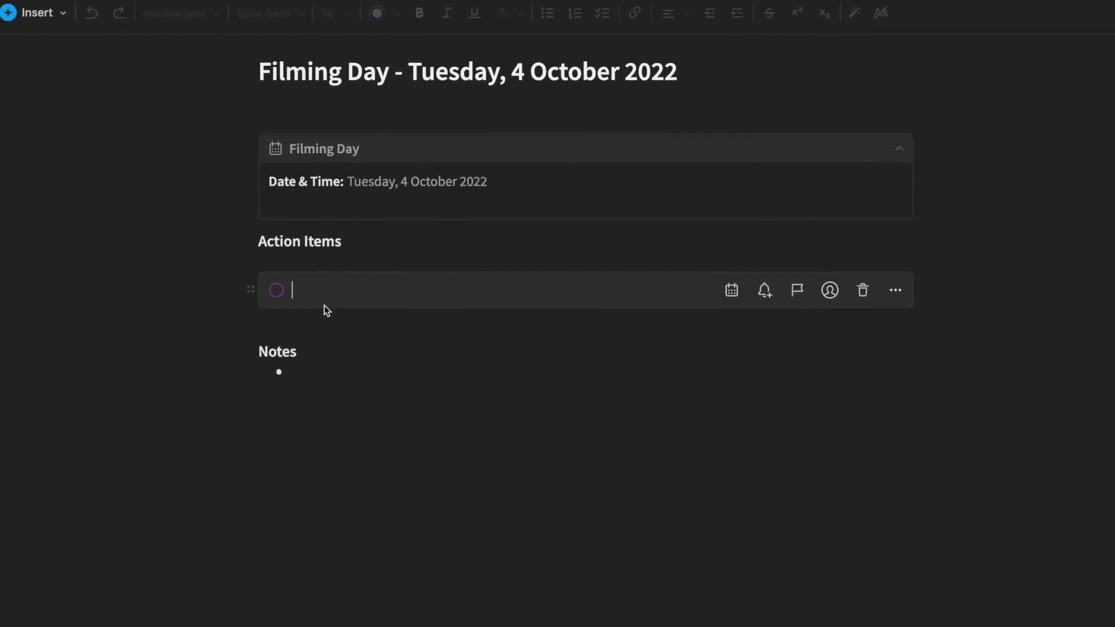
Collapse the Filming Day event block, then reopen its note from the Home dashboard
click(152, 251)
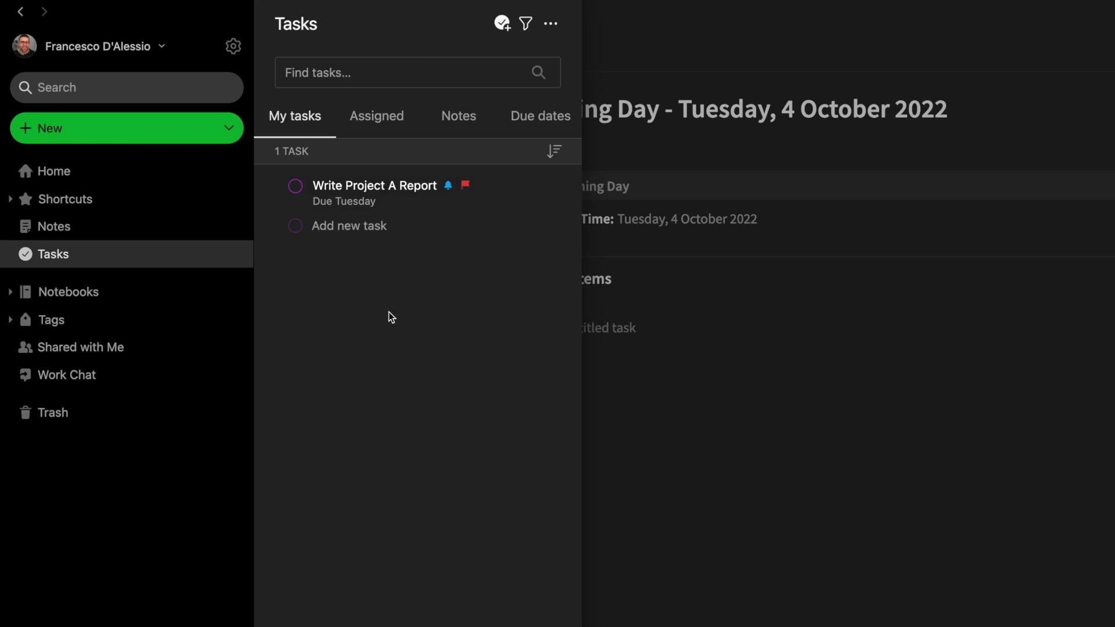
click(803, 528)
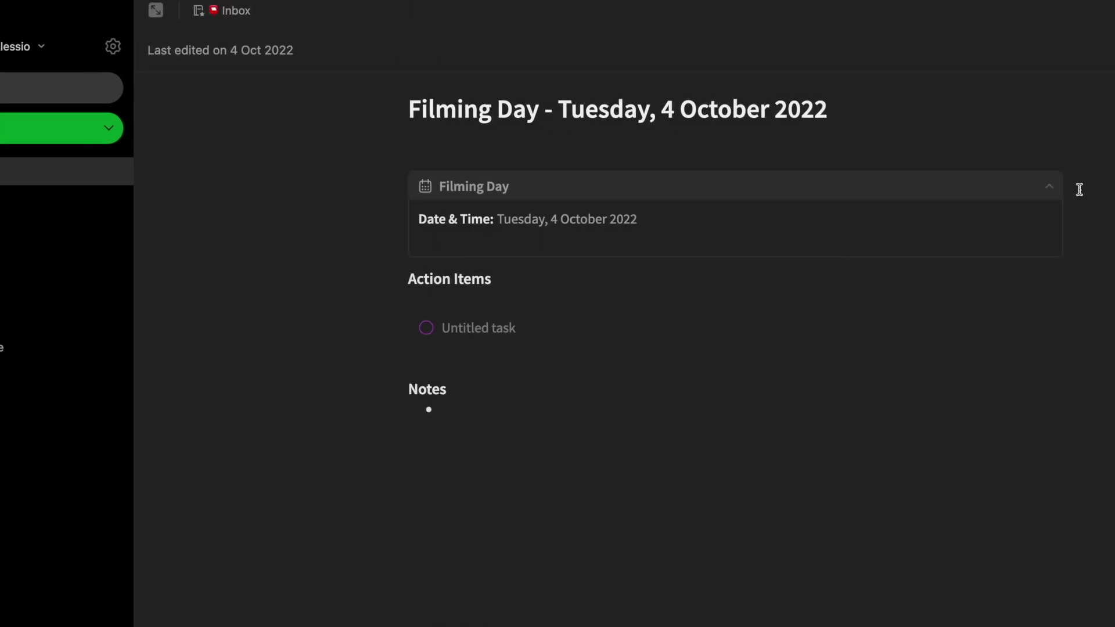
click(1047, 190)
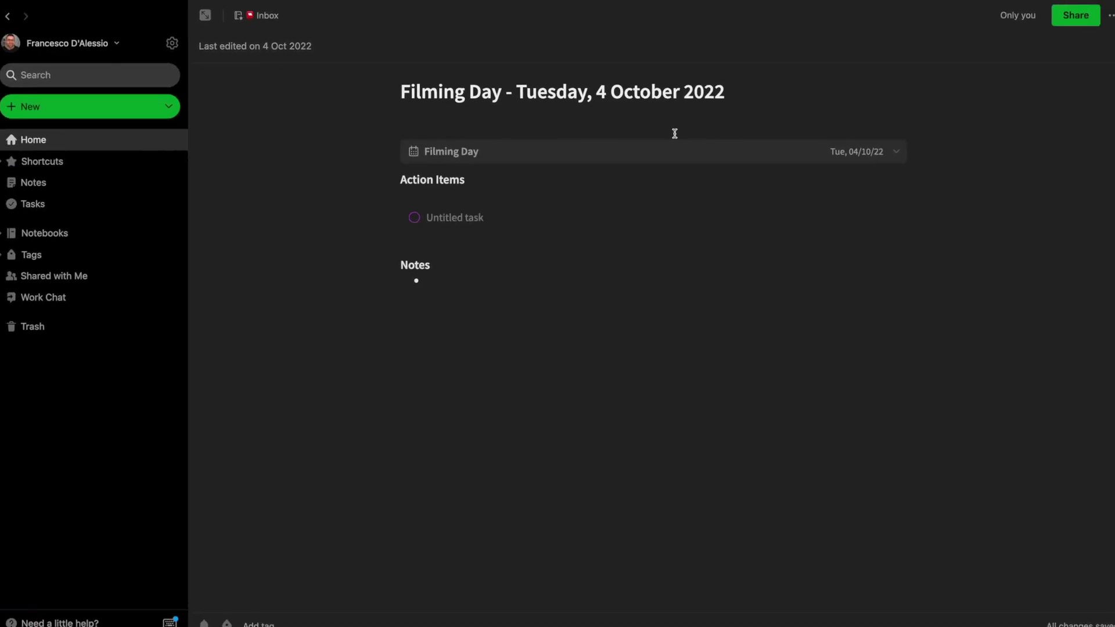
click(111, 145)
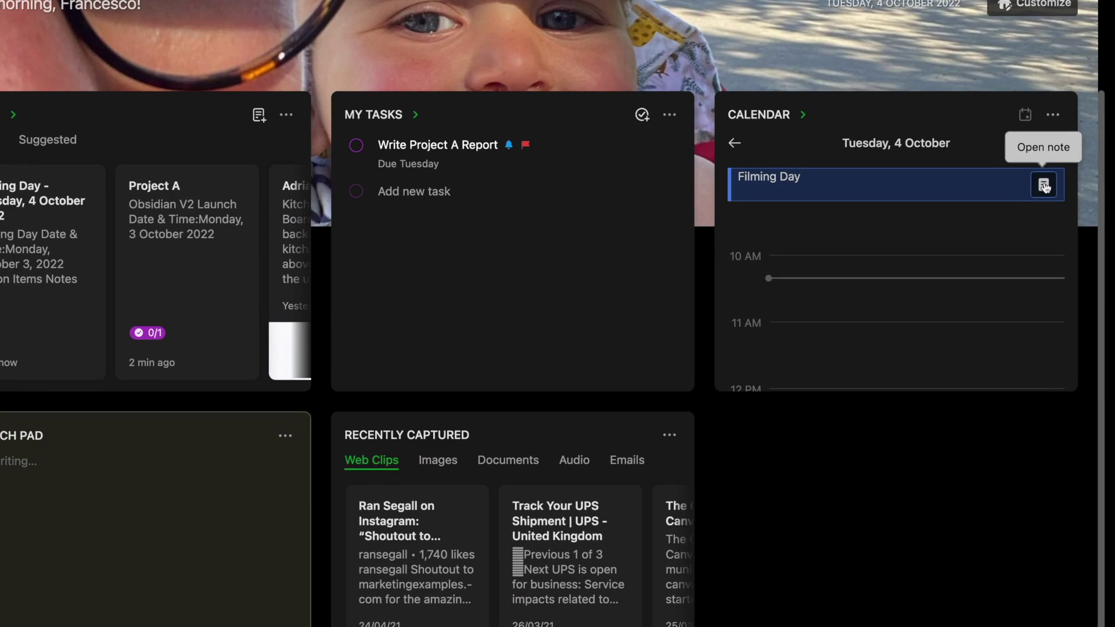
click(1044, 186)
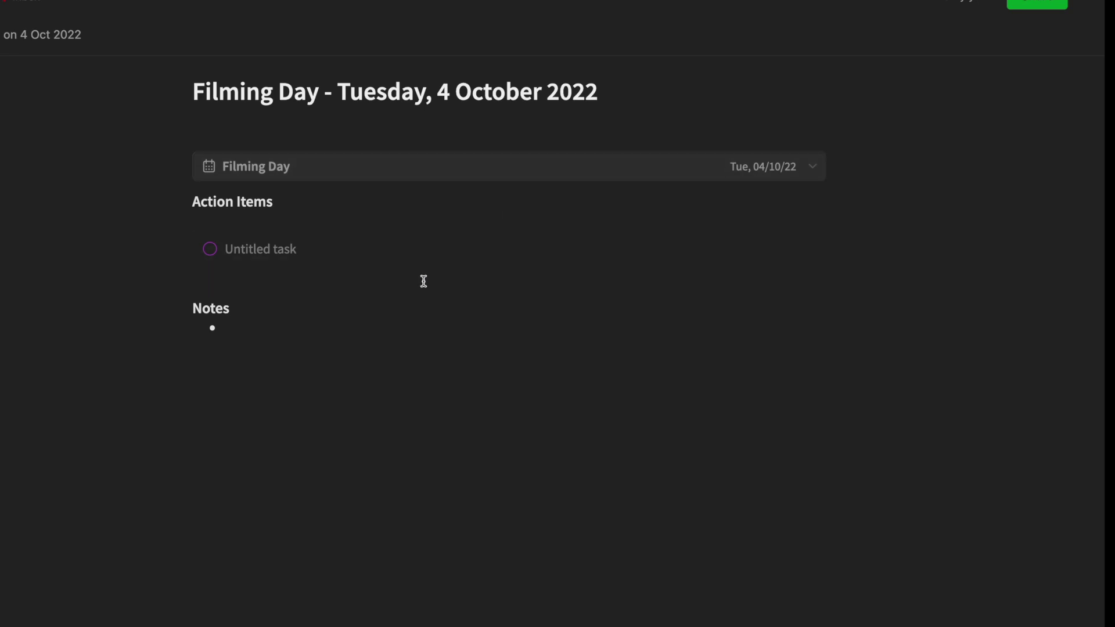
Add the action-item task 'Reajust Auto-Focus Camera'
click(272, 245)
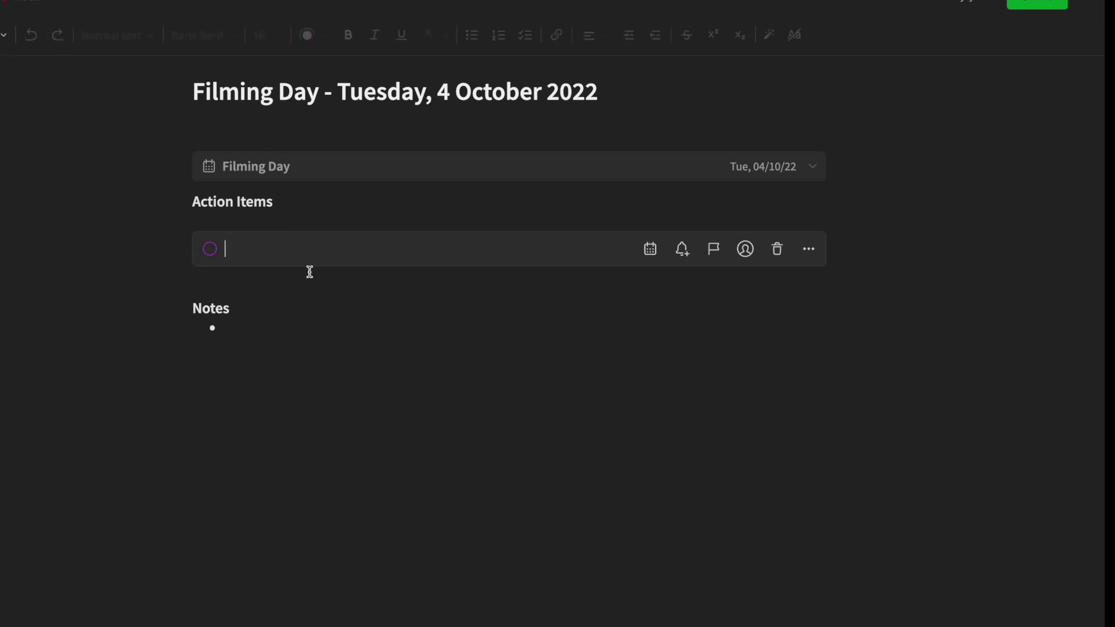
text(R)
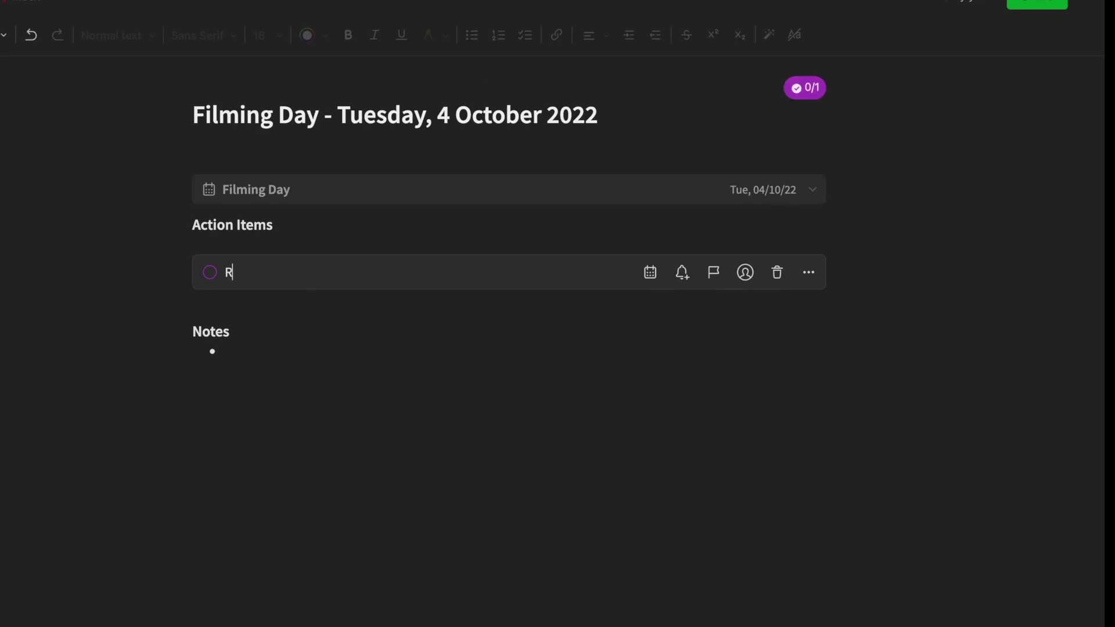
text(eajust Auto-Focus Camera)
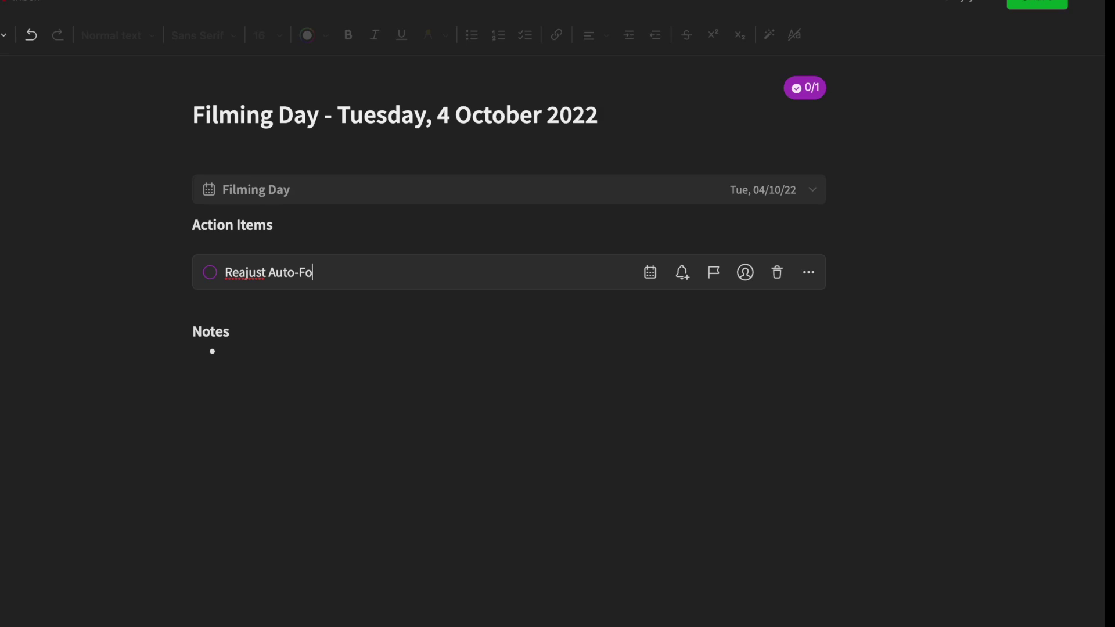
key(Return)
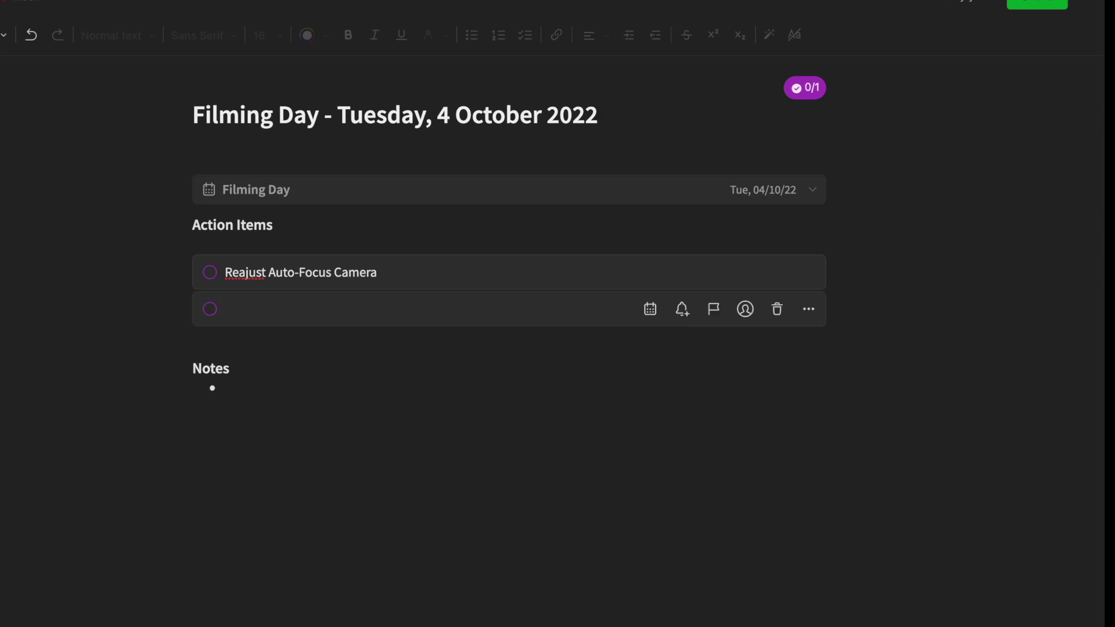
Add a second task 'Manage Drive Library' and remove the empty extra row
text(Manage D)
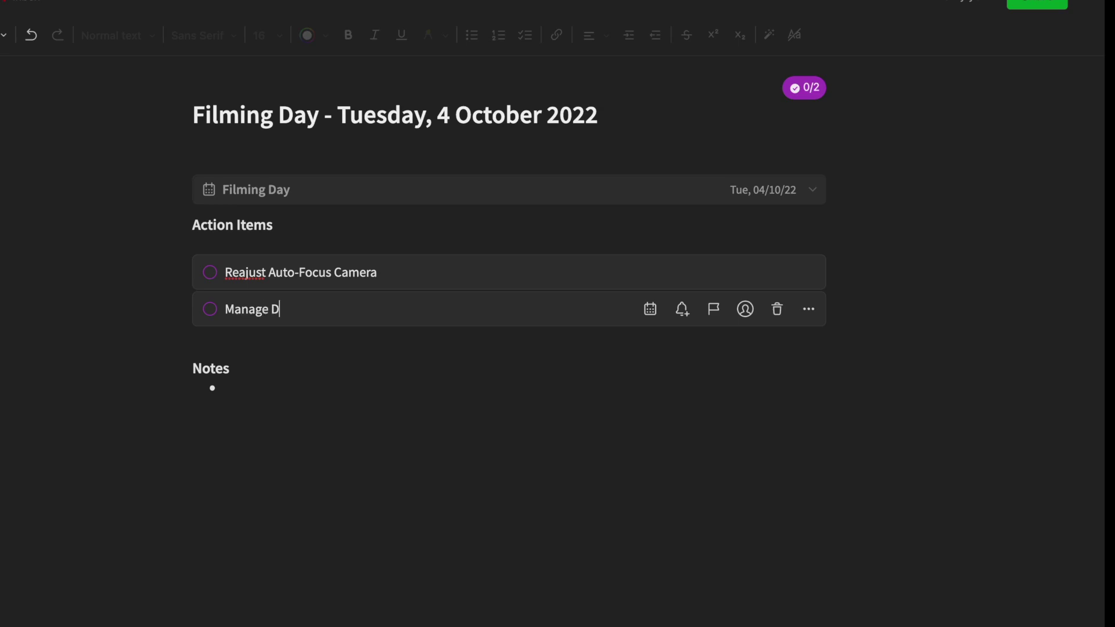
text(rive Library)
key(Return)
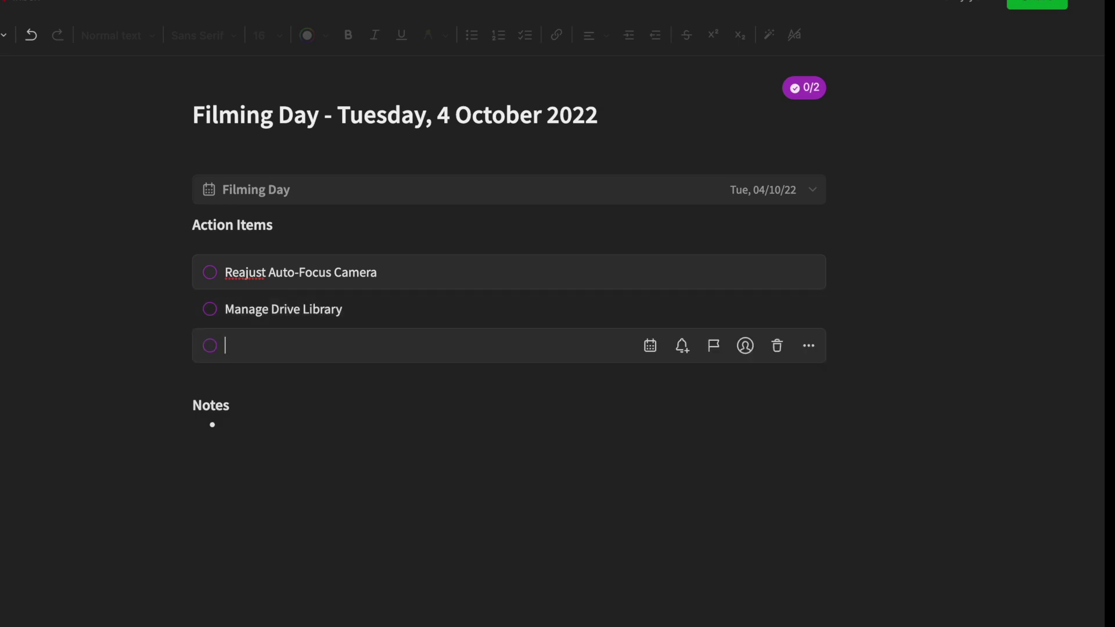
key(Return)
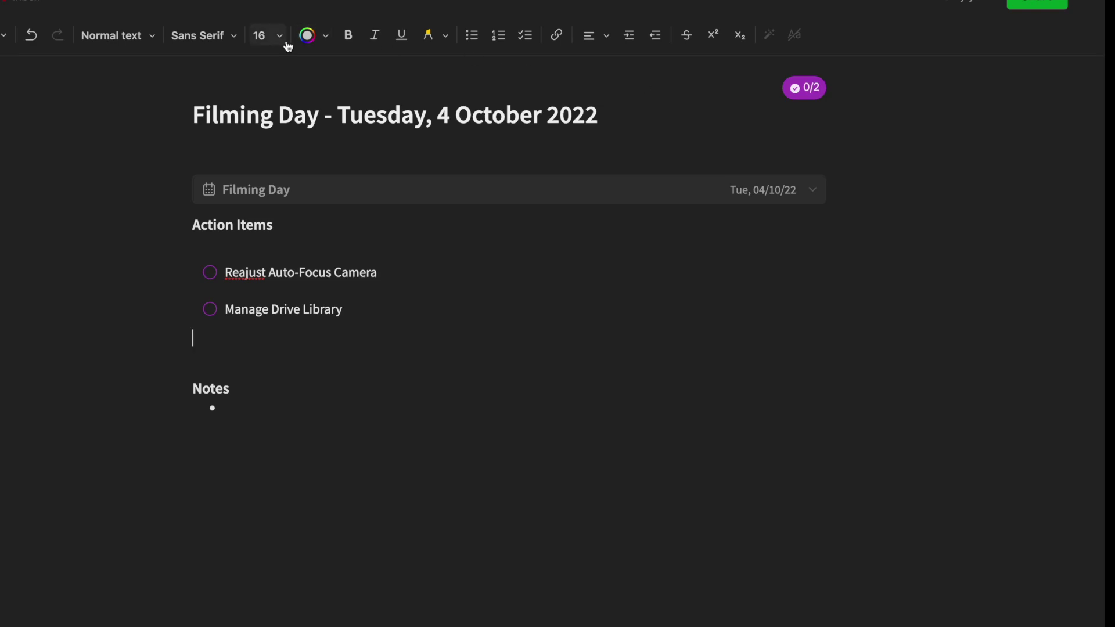
Try Large then Small preview for the Filming Day event, then expand the calendar view
click(357, 204)
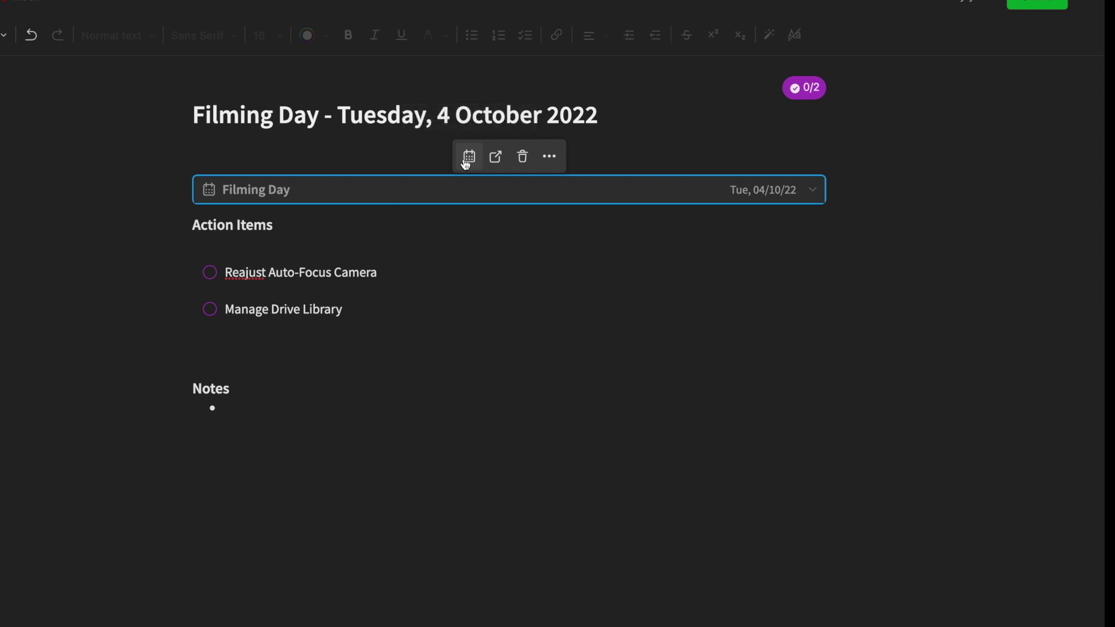
click(472, 161)
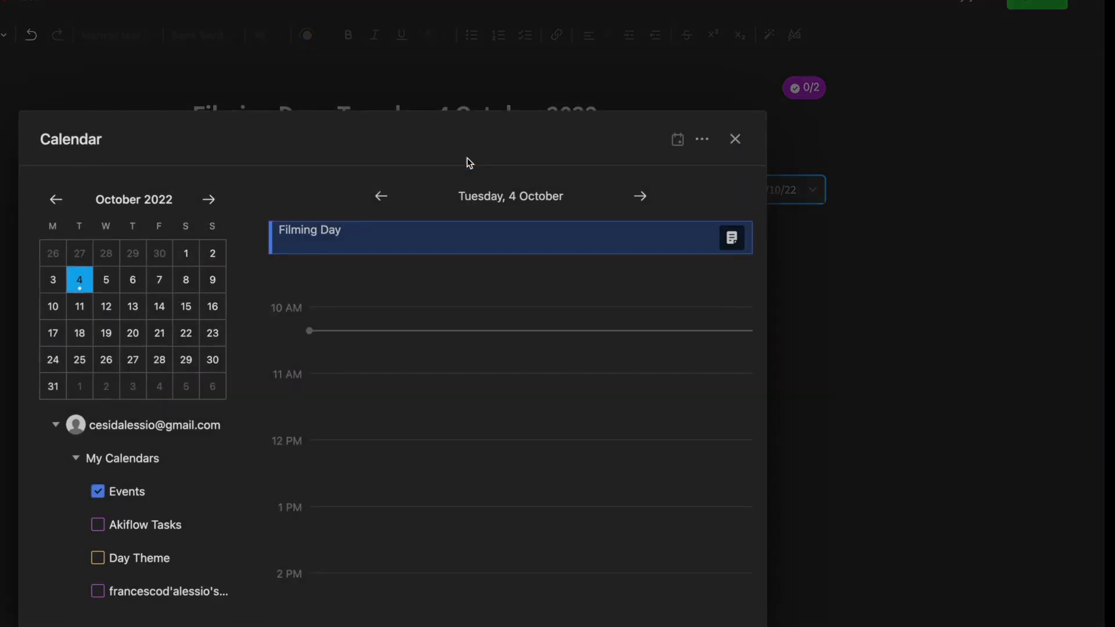
click(460, 243)
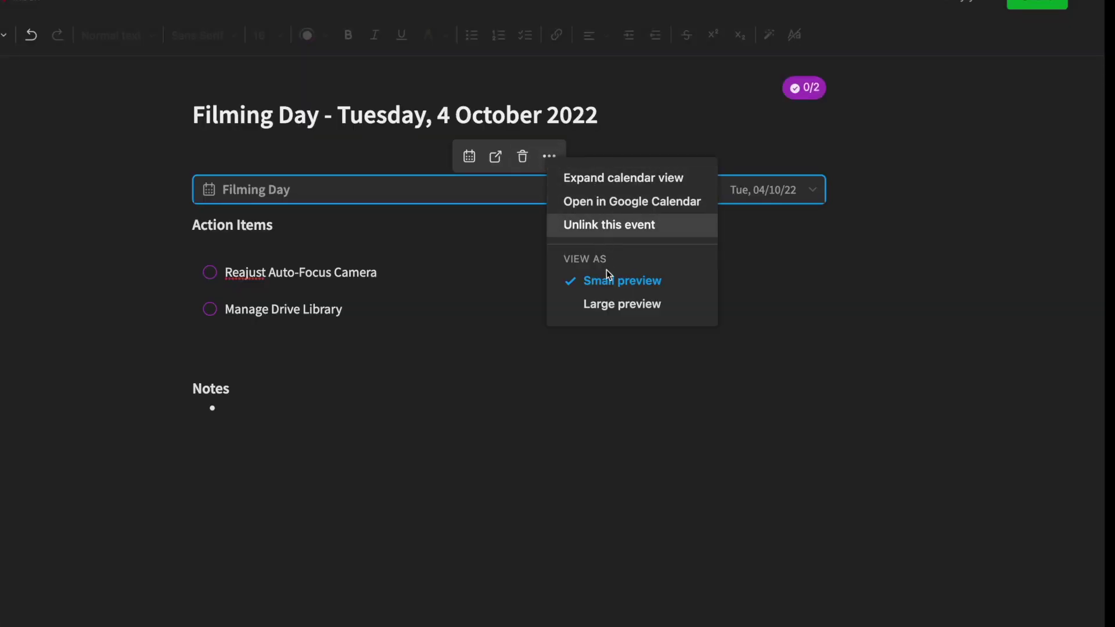
click(614, 308)
click(559, 158)
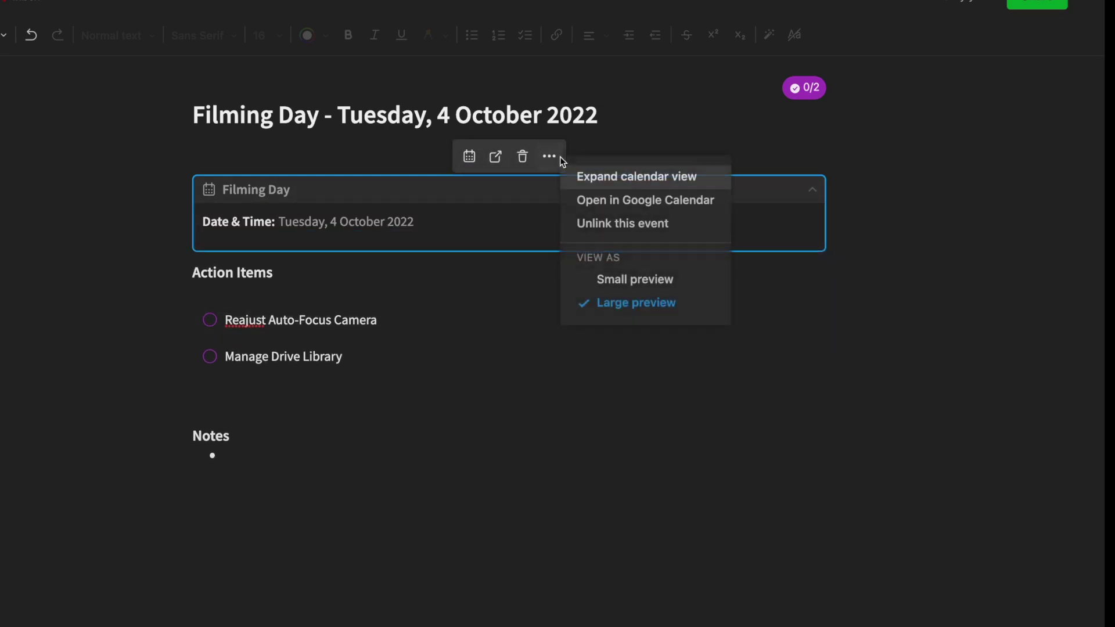
click(633, 285)
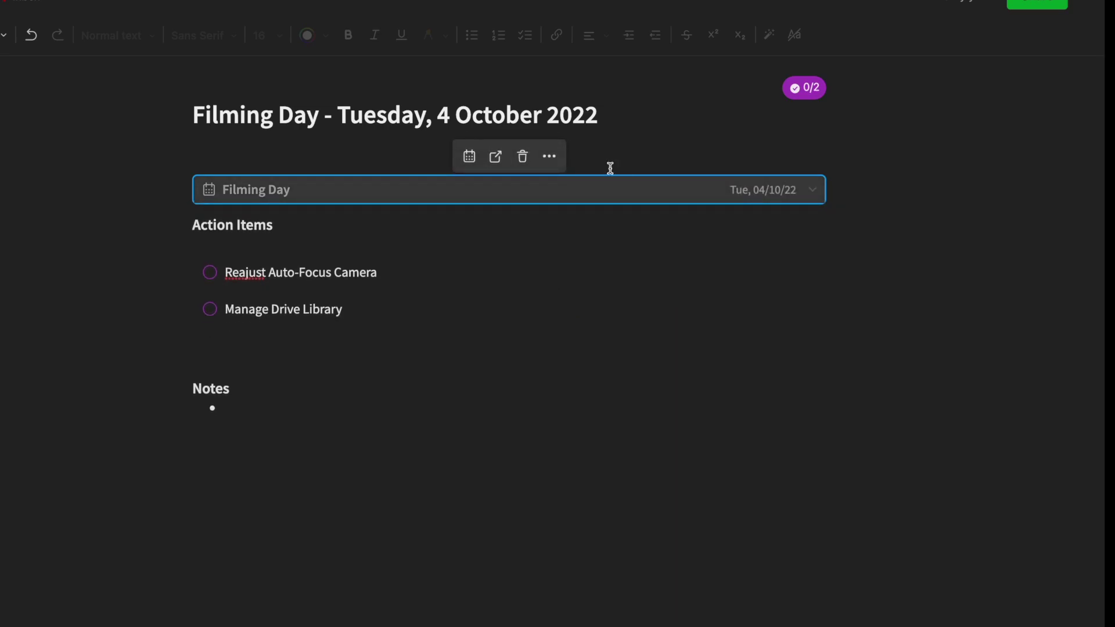
click(469, 157)
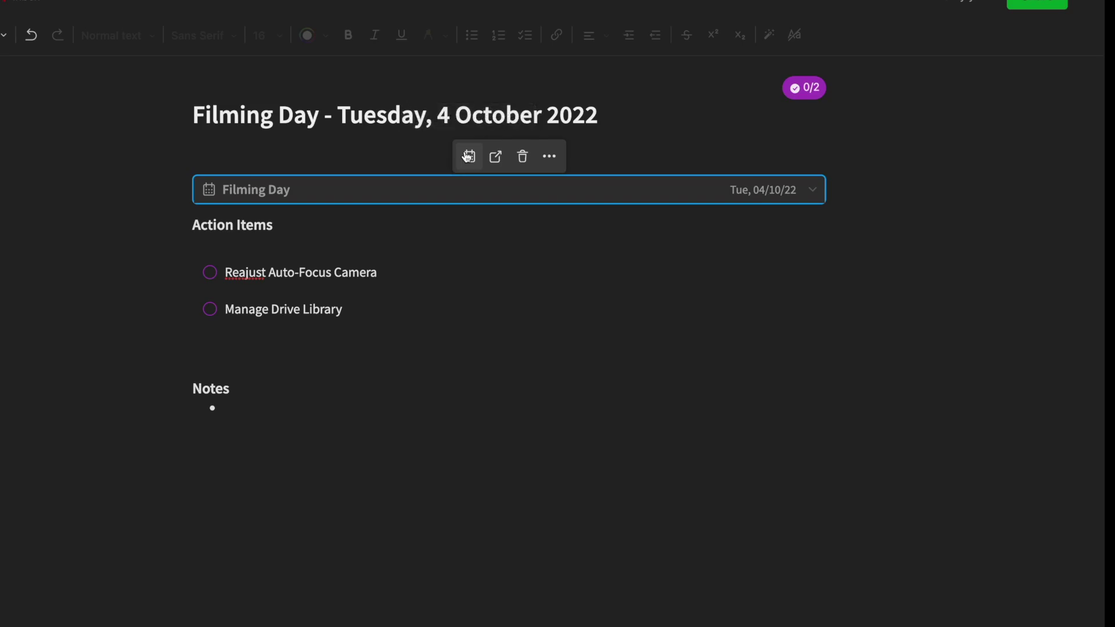
Switch the expanded calendar for Tuesday, 4 October to List view
scroll(318, 346, down, 1)
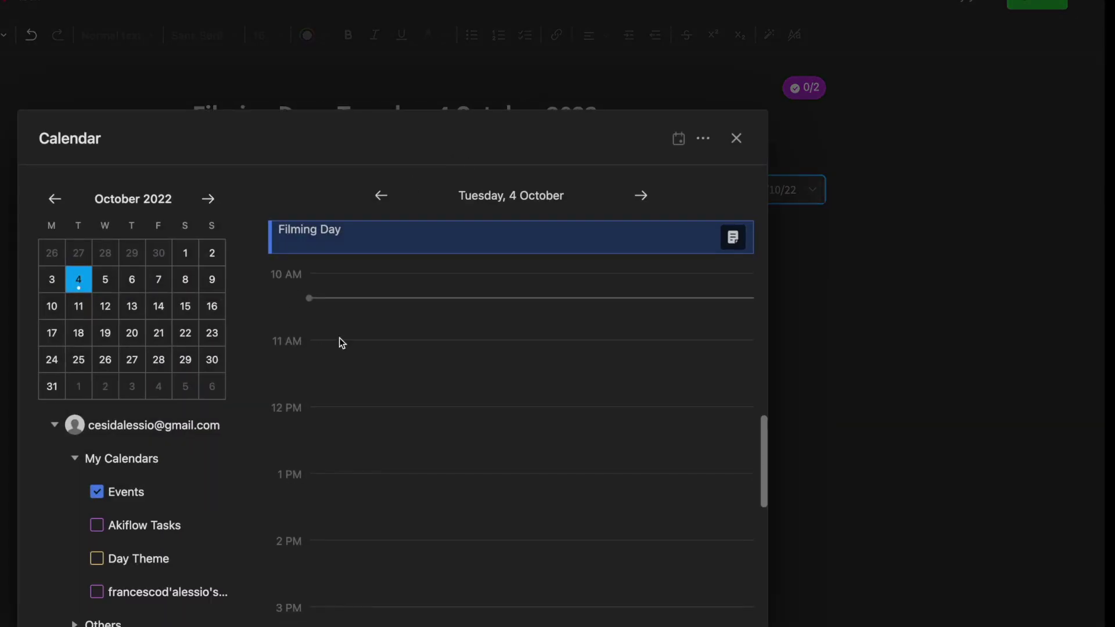
click(705, 140)
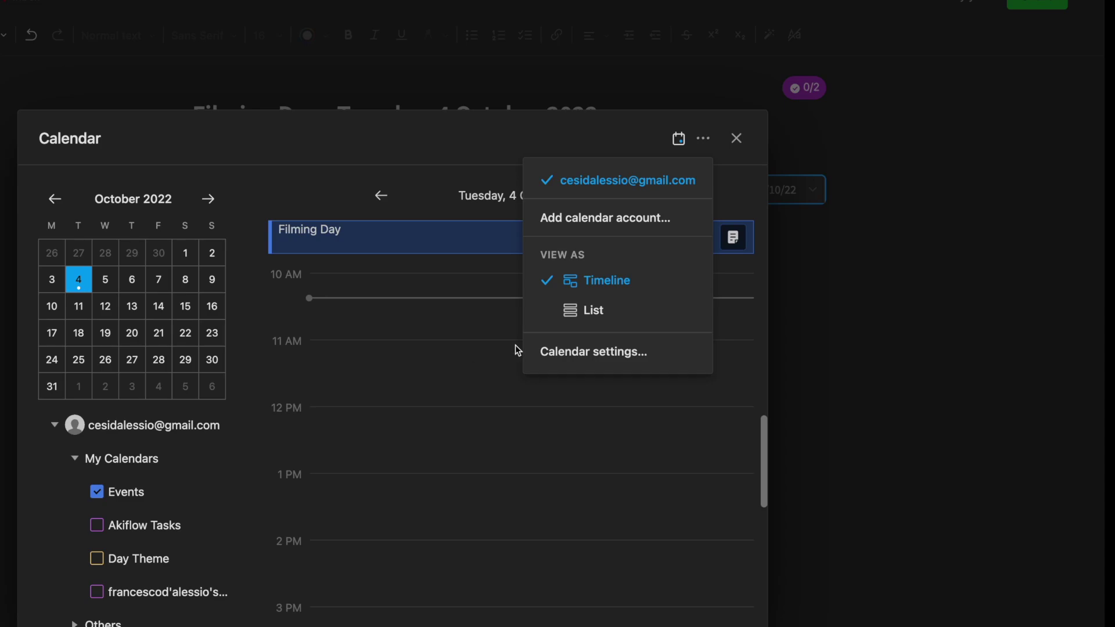
click(620, 318)
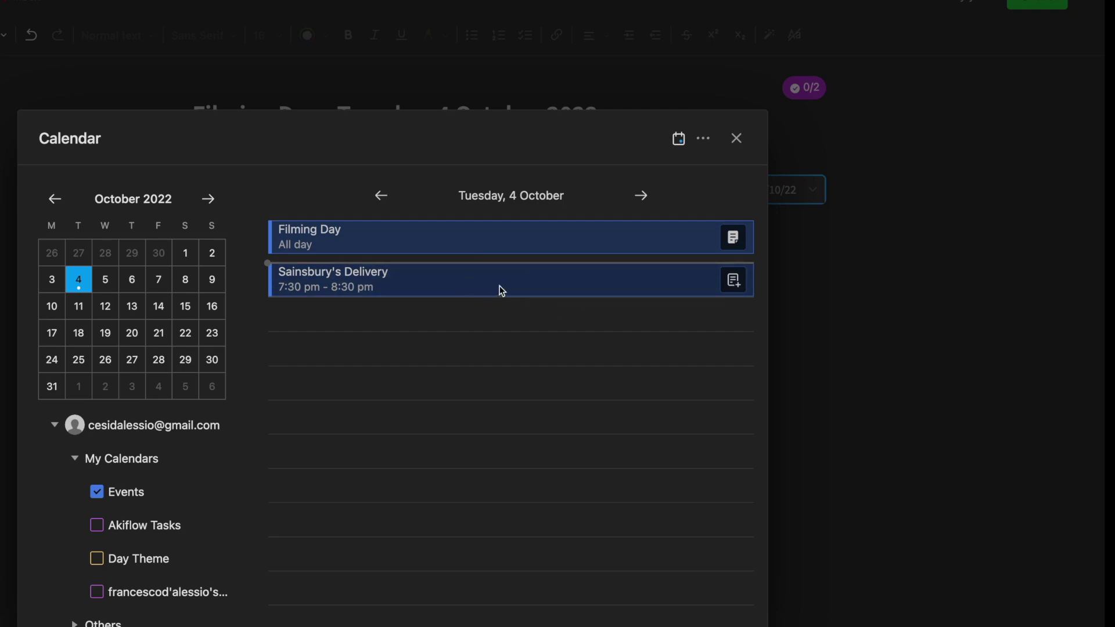
click(704, 138)
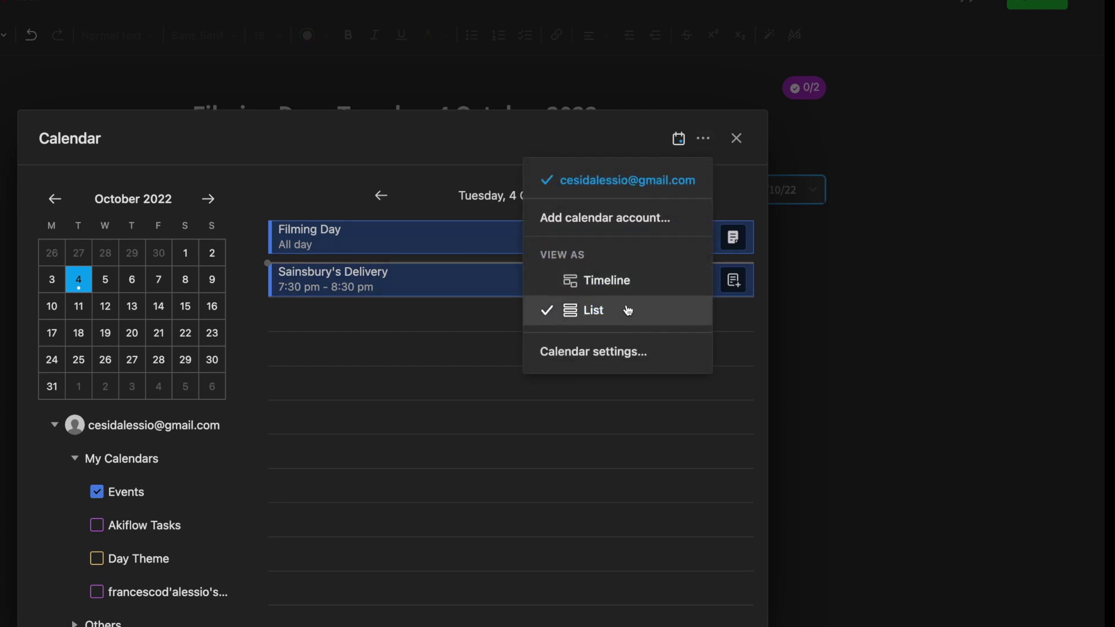
Review the calendar settings' reminder options and cancel without changes
click(627, 353)
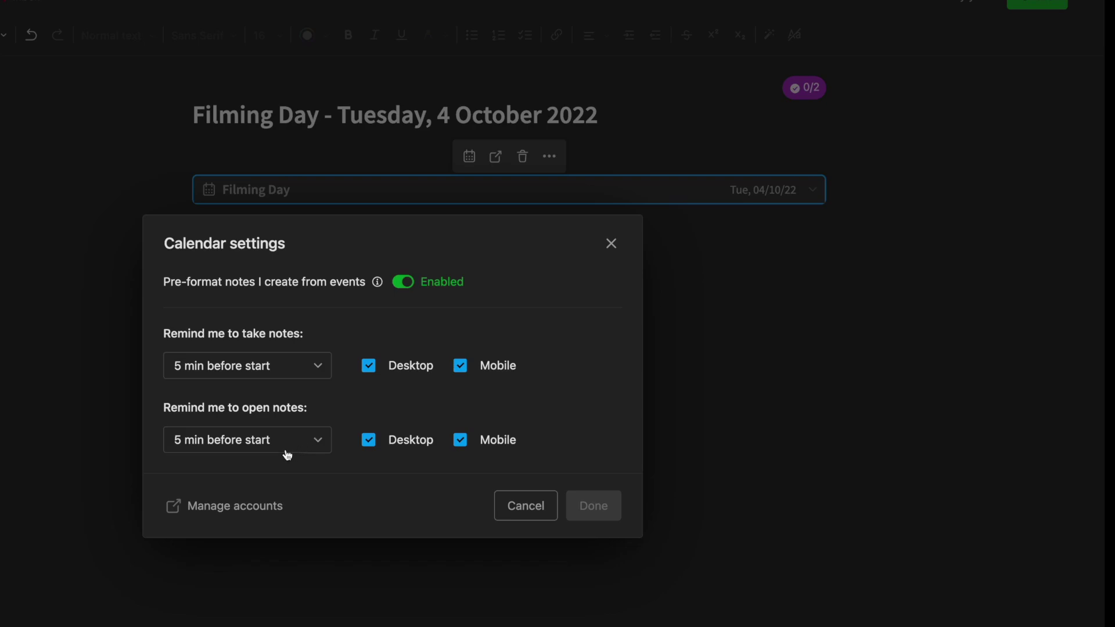
click(502, 517)
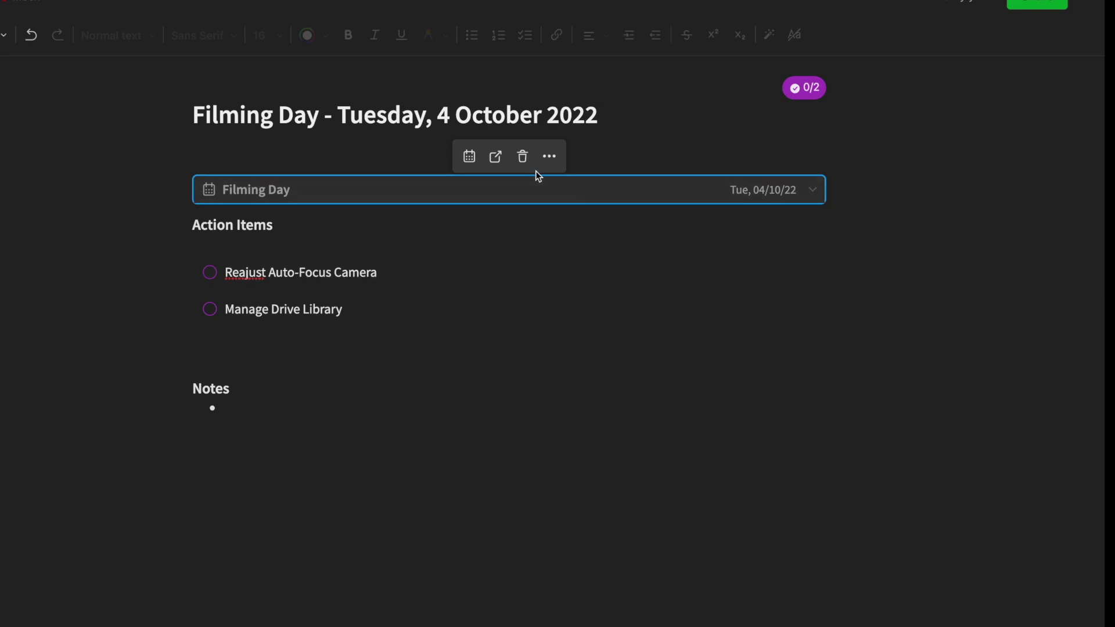
Show the note's Insert menu listing Task, Calendar Event, Table, Divider and more
click(4, 35)
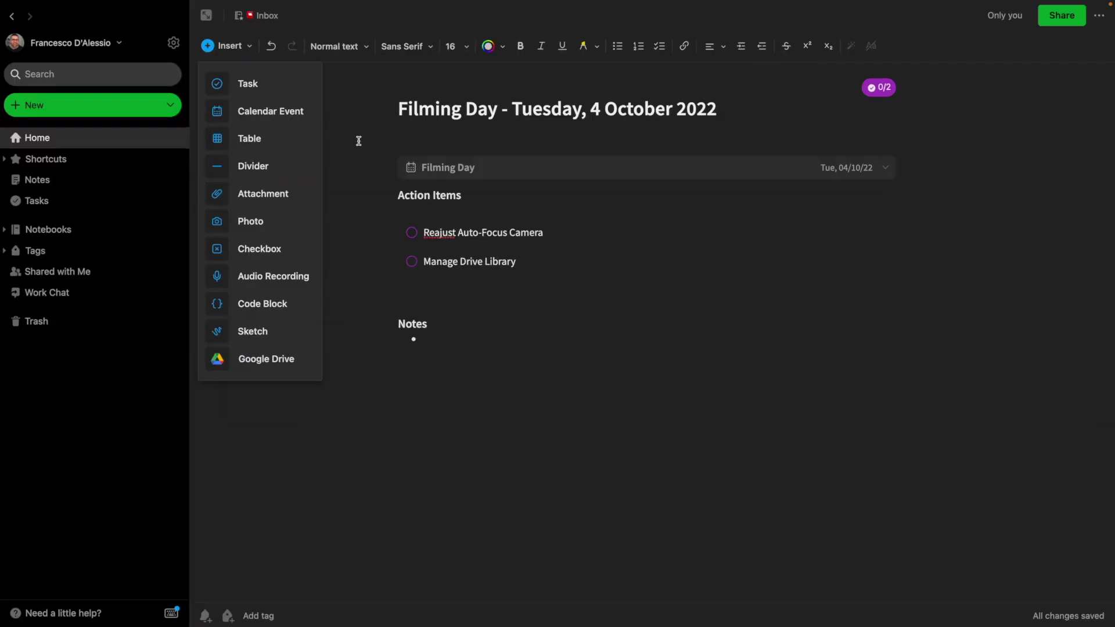